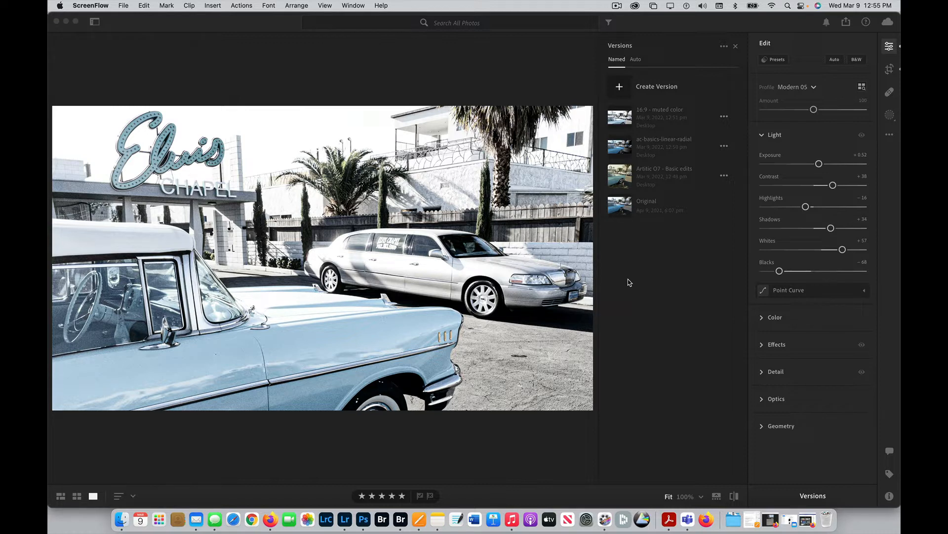
Compare the saved versions Original, Artitic O7 - Basic edits, ac-basics-linear-radial and 16:9 - muted color.
left_click(625, 213)
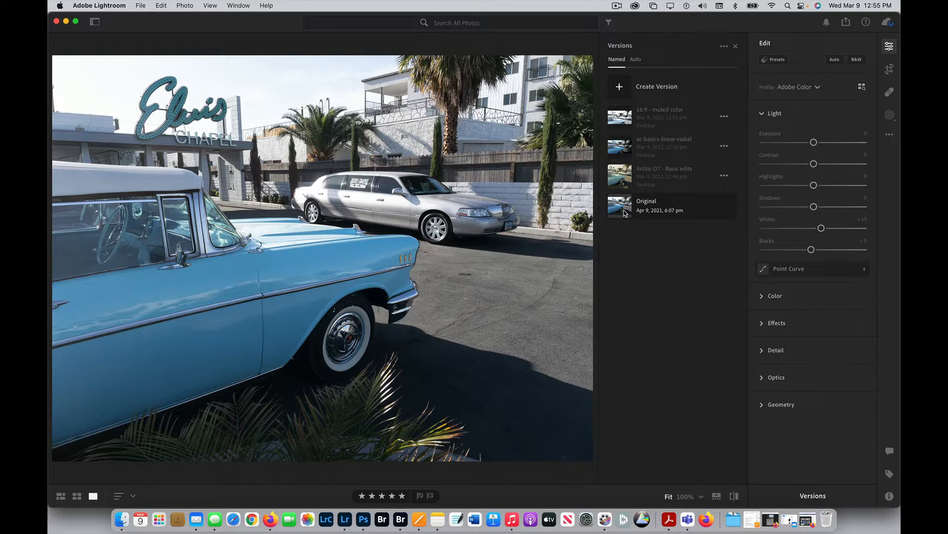
left_click(622, 176)
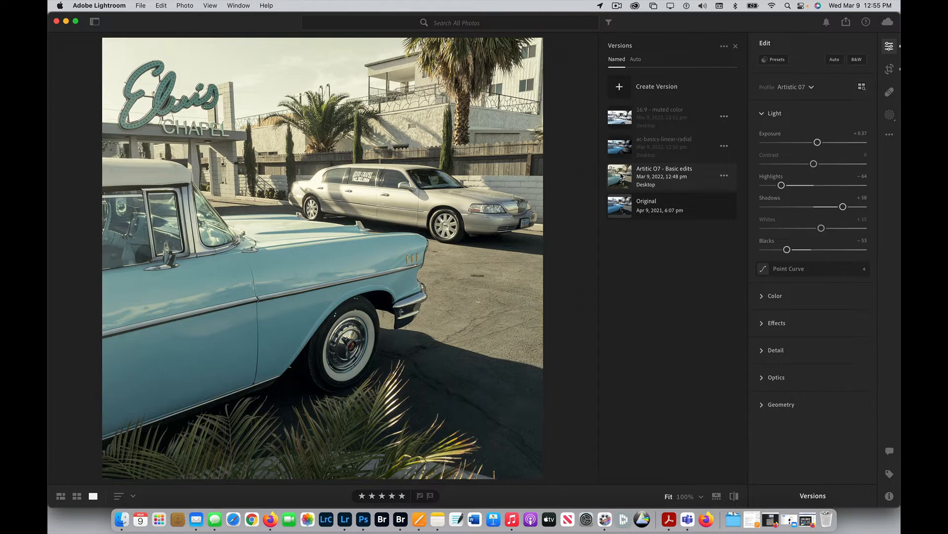
left_click(638, 148)
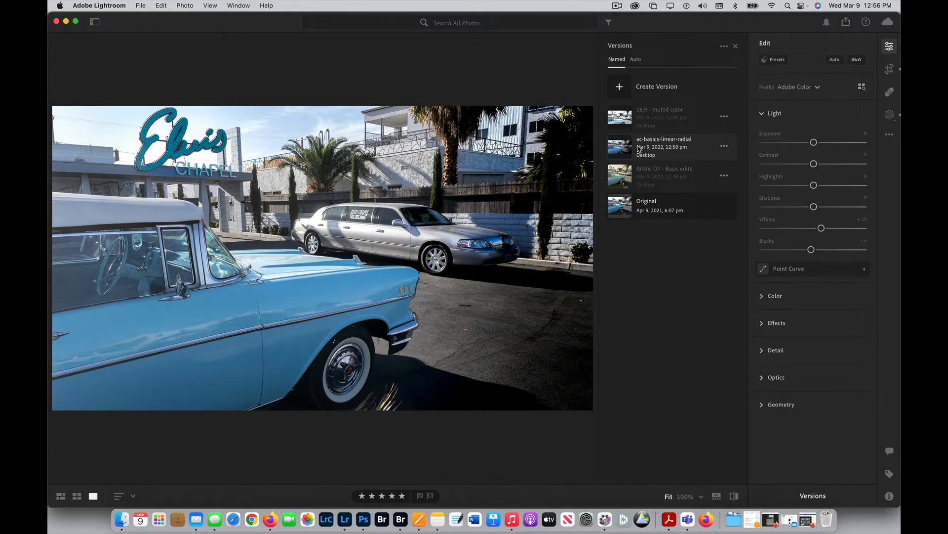
left_click(653, 117)
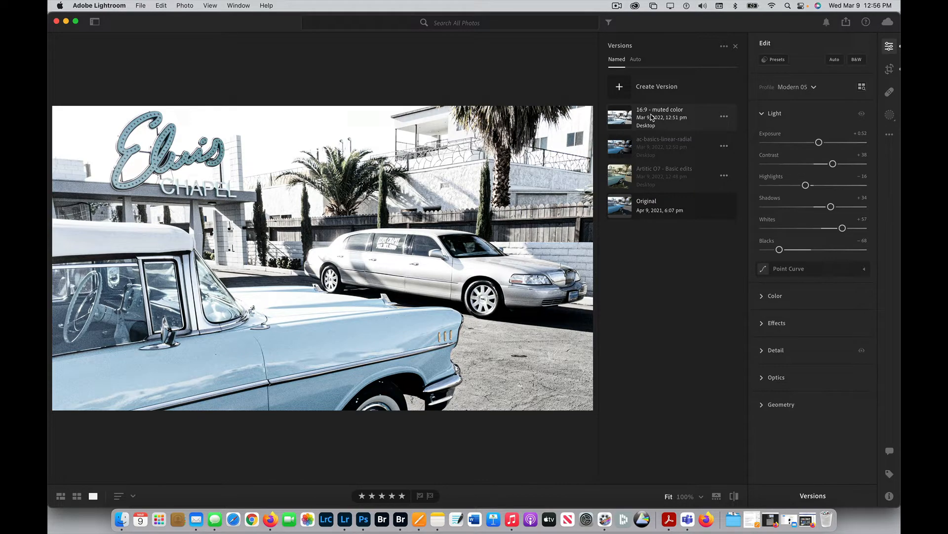
Return the photo to its Original version and crop it at a 5 x 4 aspect ratio, tightened around the sign and both cars.
left_click(657, 205)
left_click(656, 178)
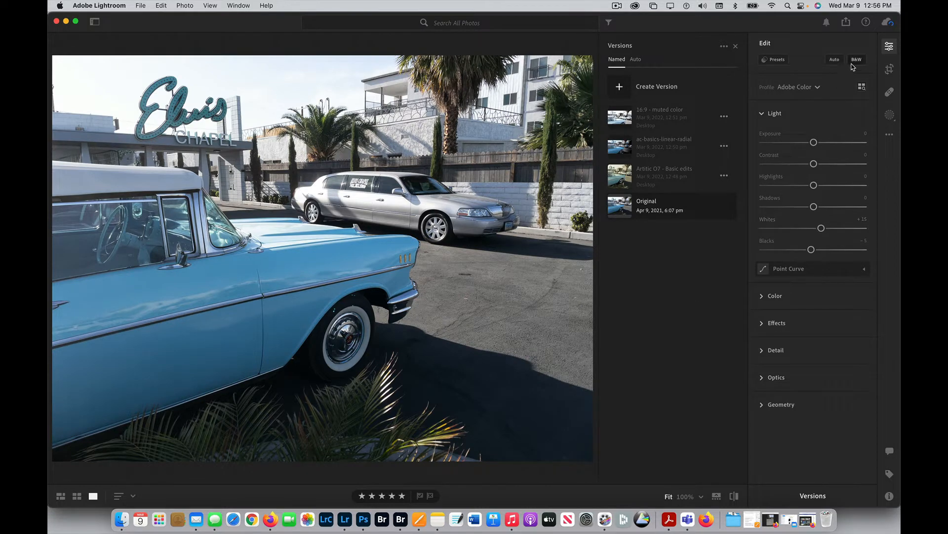
left_click(889, 70)
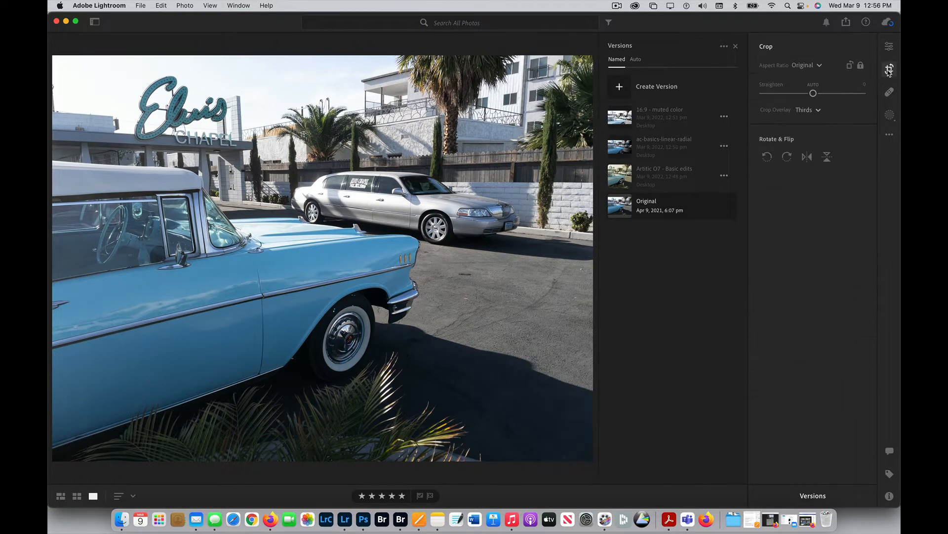
left_click(814, 65)
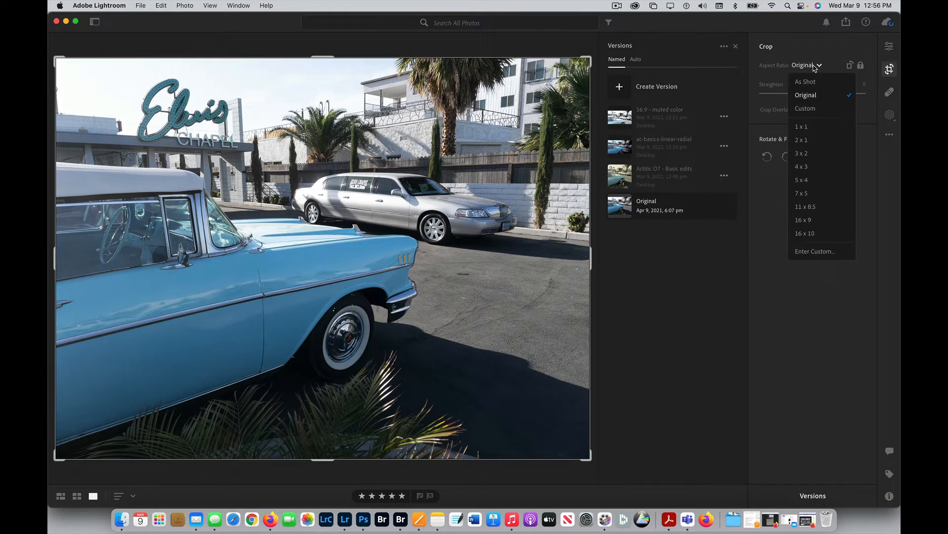
left_click(814, 181)
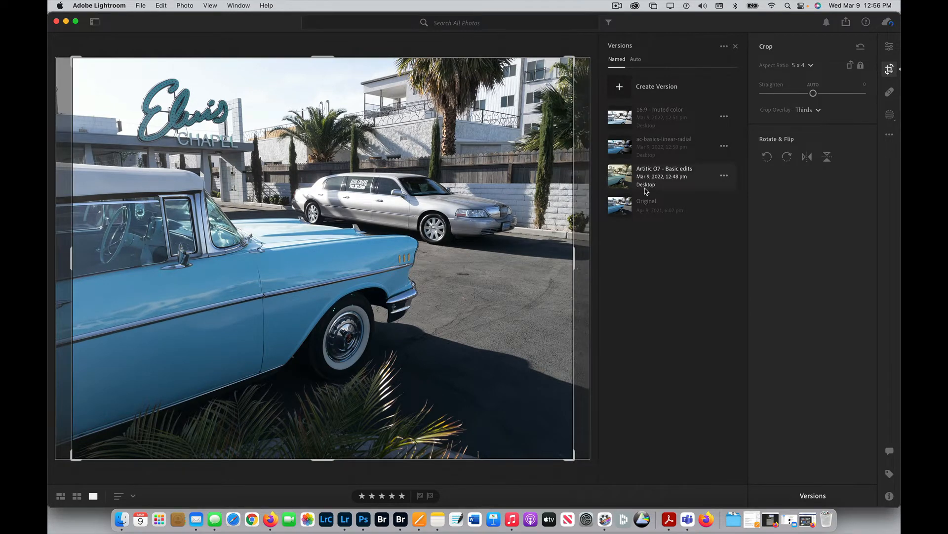
left_click_drag(569, 456, 527, 422)
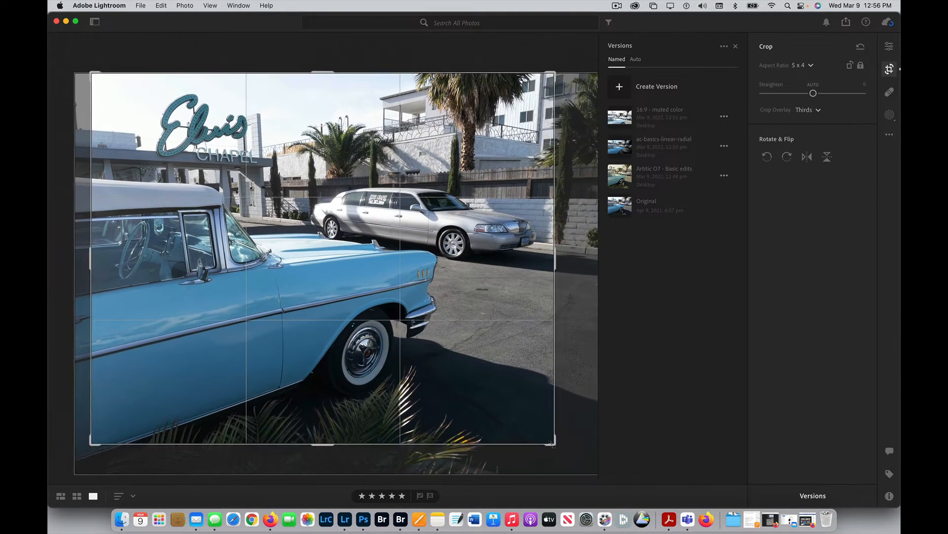
left_click_drag(493, 354, 495, 345)
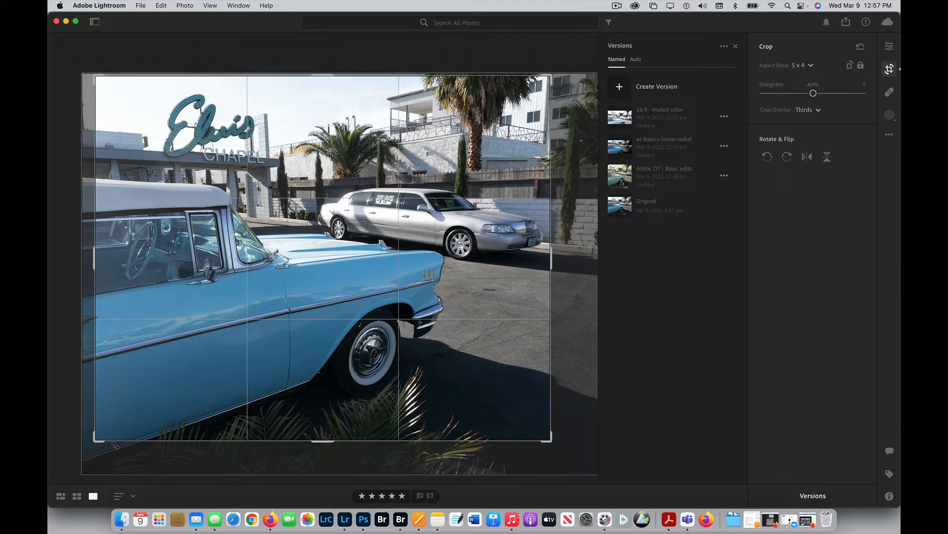
left_click_drag(96, 440, 104, 435)
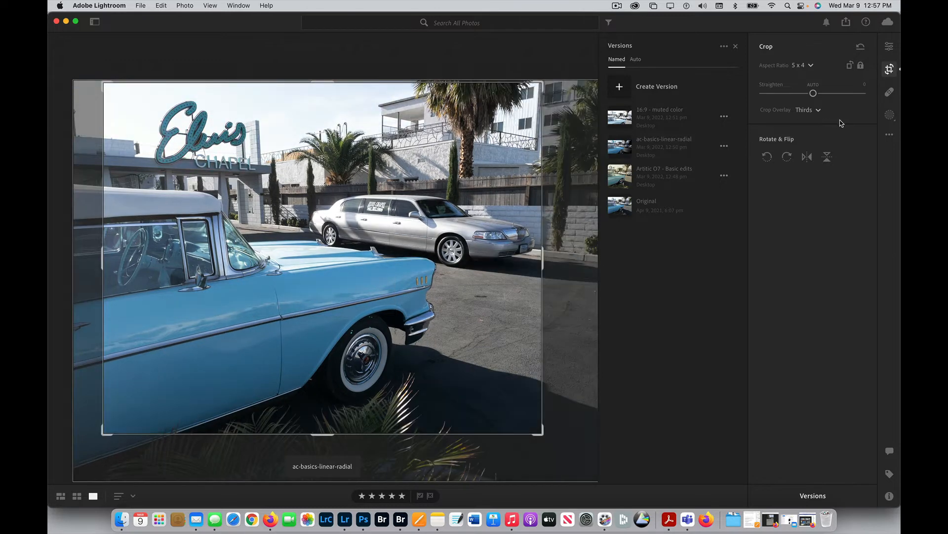
left_click(890, 46)
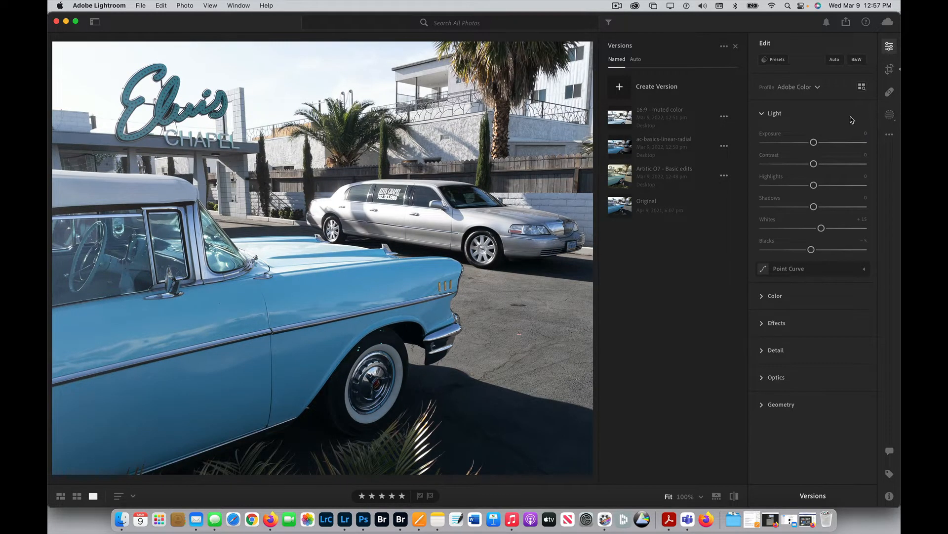
Apply the Red Lift Matte preset from the Creative group to the cropped photo and close the presets list.
left_click(776, 59)
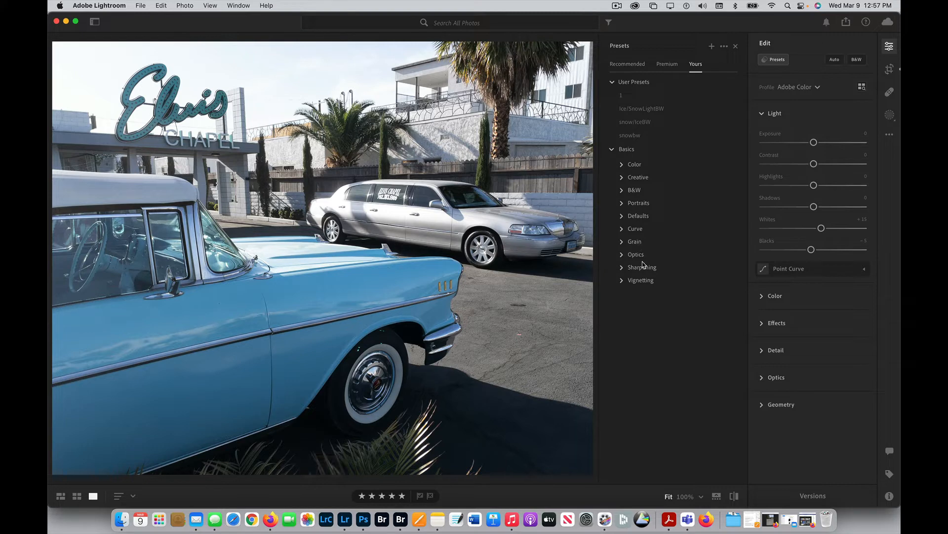
left_click(623, 177)
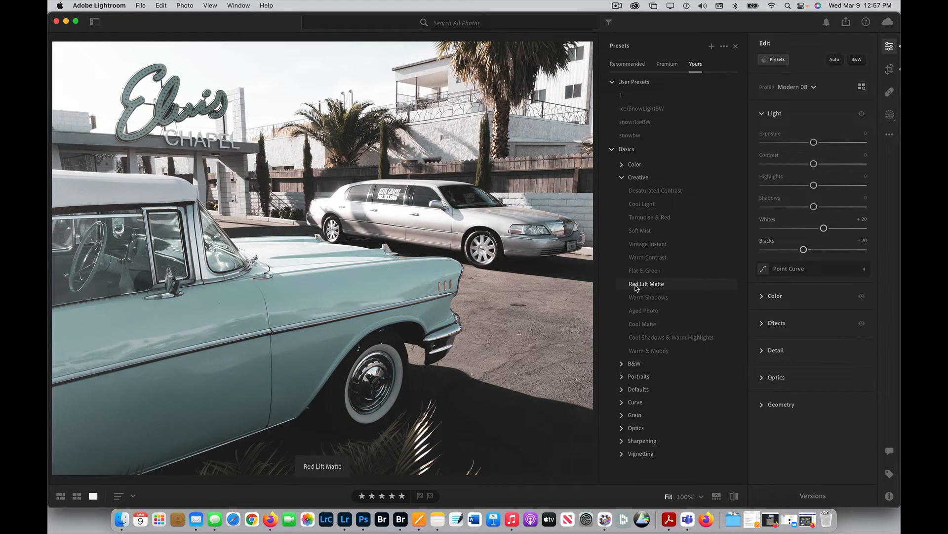
left_click(637, 285)
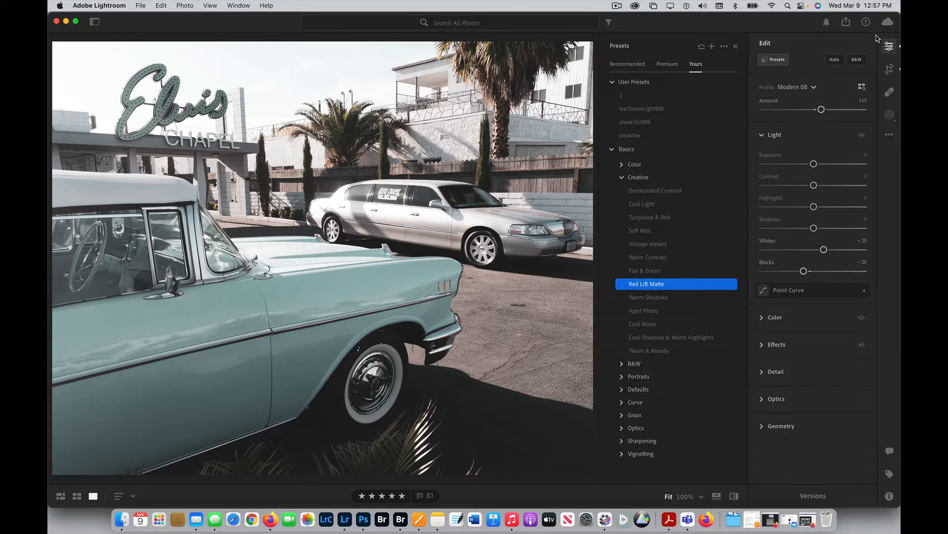
left_click(891, 49)
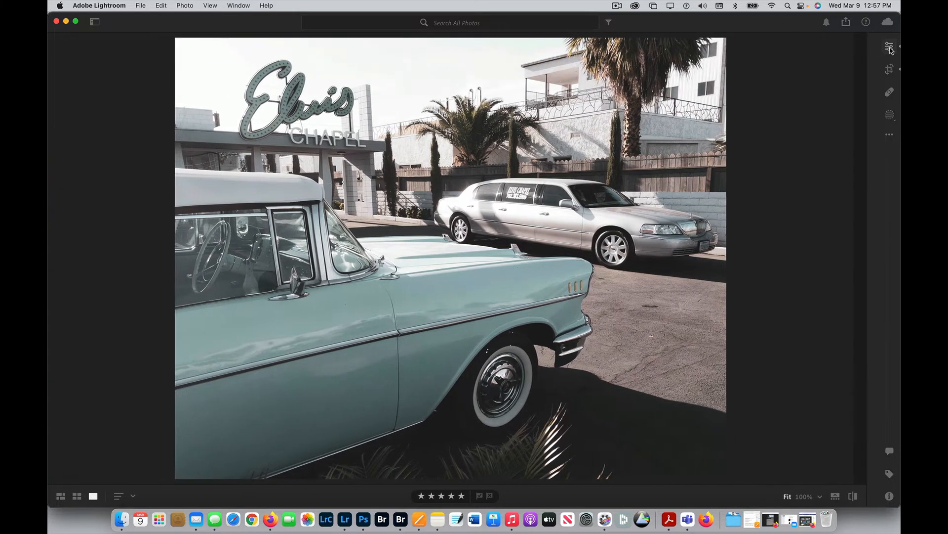
left_click(890, 48)
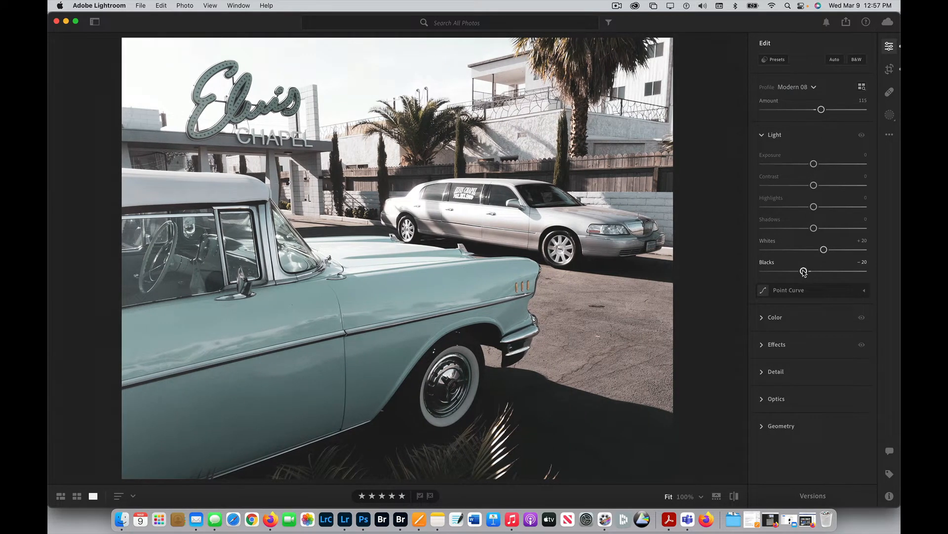
Adjust the light settings: Blacks -86, Highlights +28, Whites +49, Shadows +5 and Exposure +0.31, keeping Contrast at 0.
left_click_drag(804, 271, 771, 272)
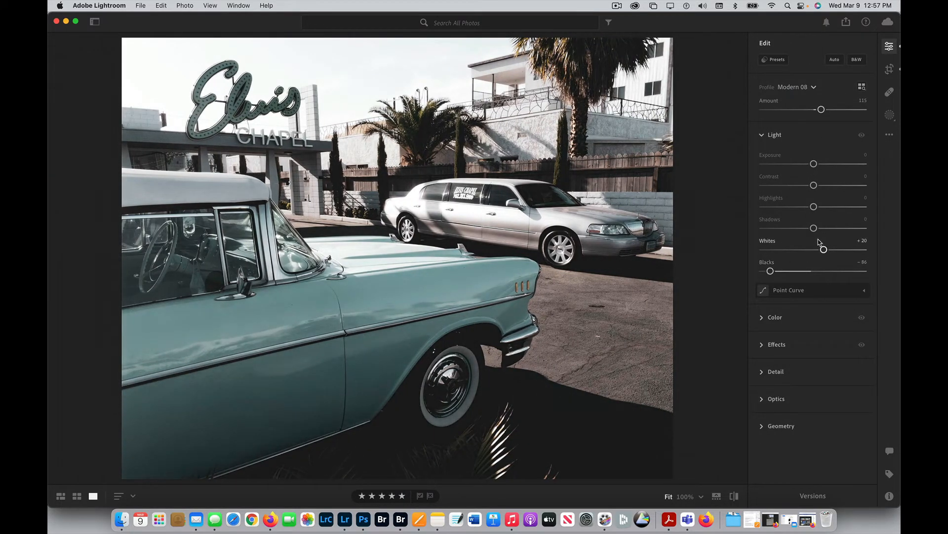
mouse_move(813, 207)
left_mouse_down()
mouse_move(790, 206)
mouse_move(827, 206)
left_mouse_up()
left_click_drag(823, 249, 816, 228)
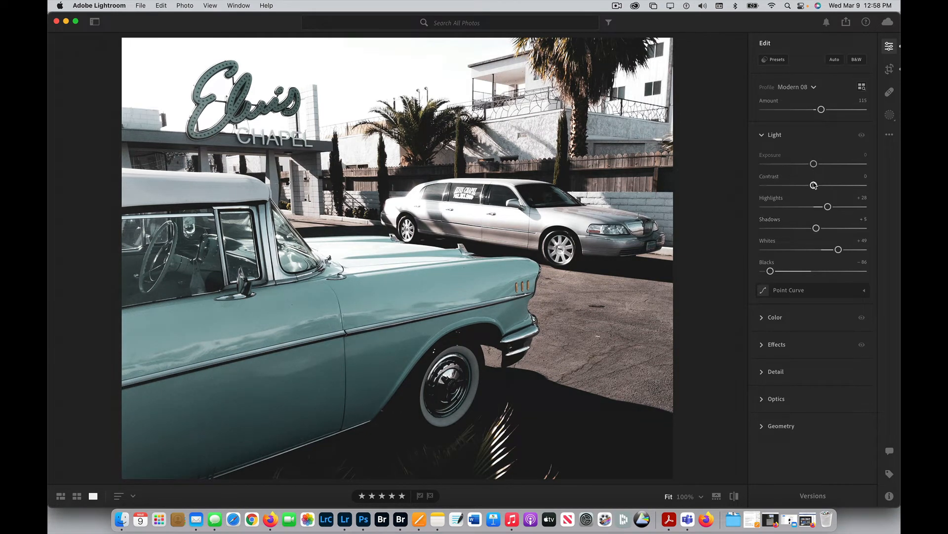
left_click_drag(814, 185, 753, 184)
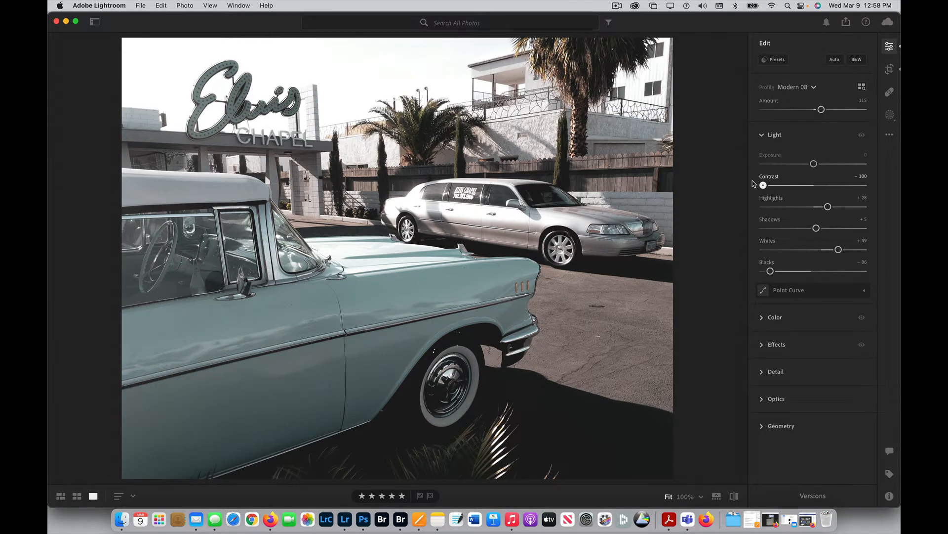
left_click_drag(753, 184, 819, 166)
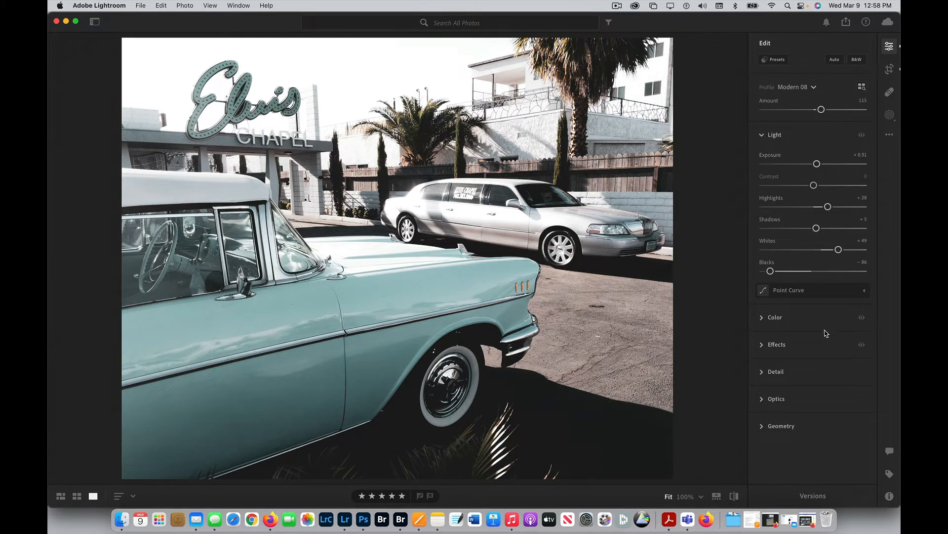
Raise the Texture effect to +24, and look at the Detail settings.
left_click(771, 345)
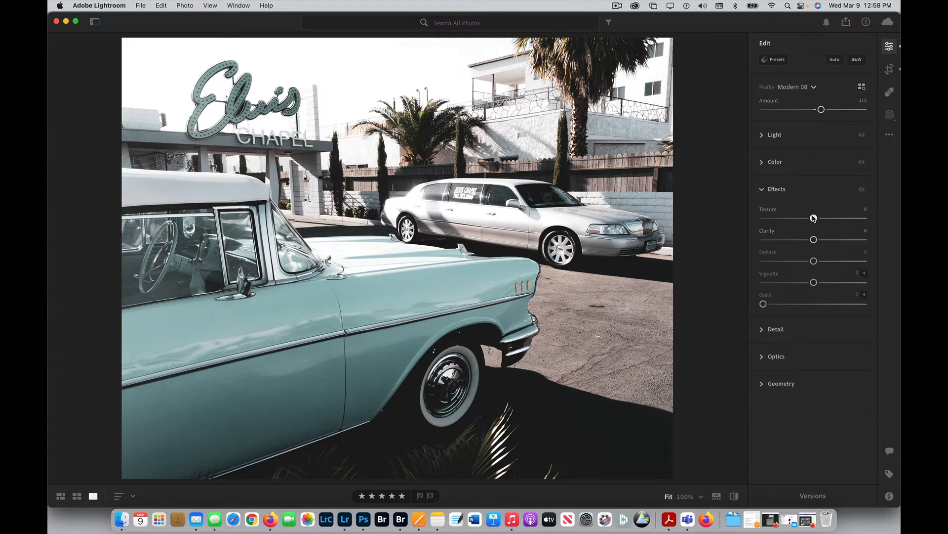
mouse_move(814, 218)
left_mouse_down()
mouse_move(838, 220)
mouse_move(826, 218)
left_mouse_up()
left_click(788, 330)
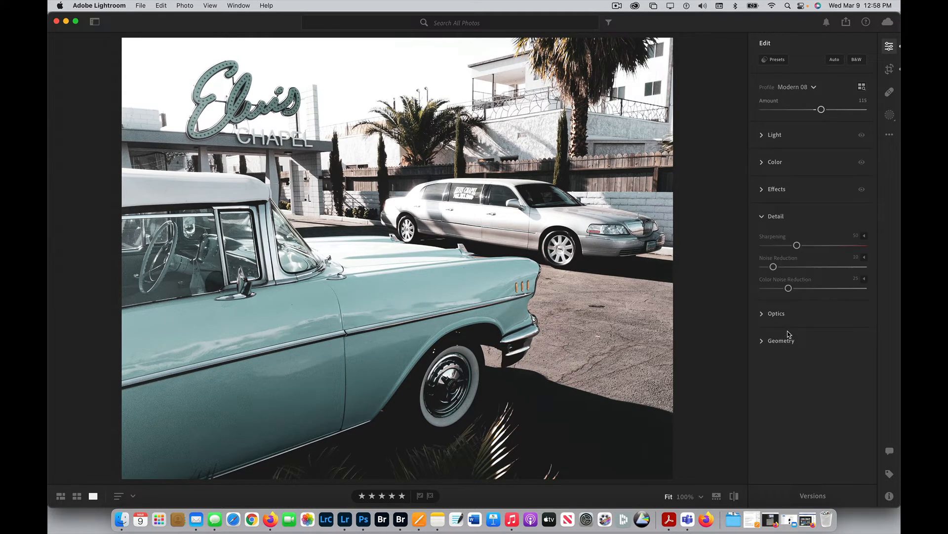
Add a vignette of -15 with its Midpoint at 70 and Roundness at +2.
left_click(798, 191)
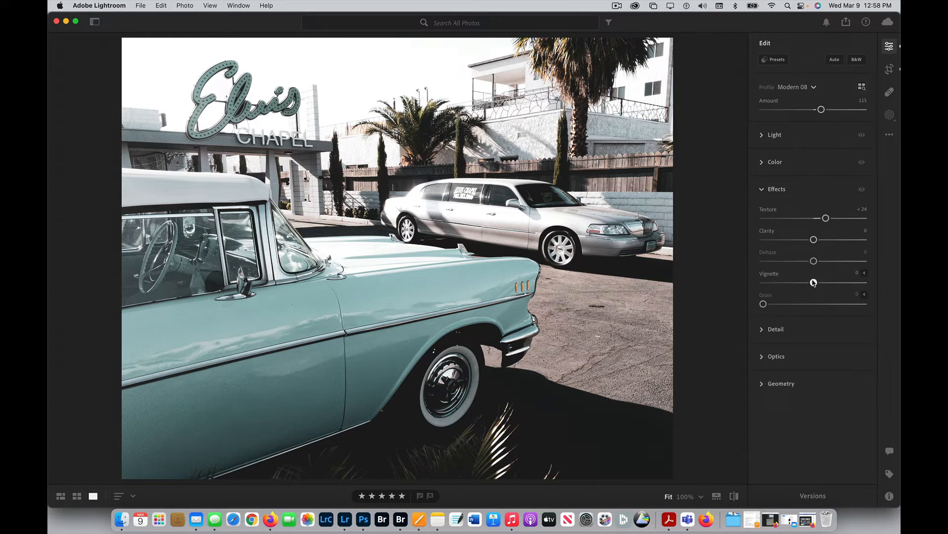
left_click_drag(813, 282, 807, 282)
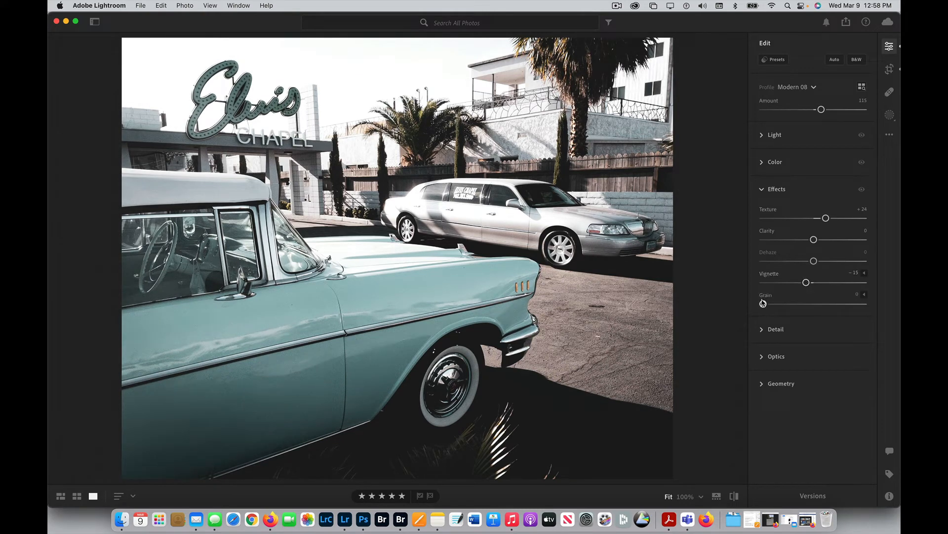
left_click(865, 275)
left_click(865, 275)
left_click(865, 275)
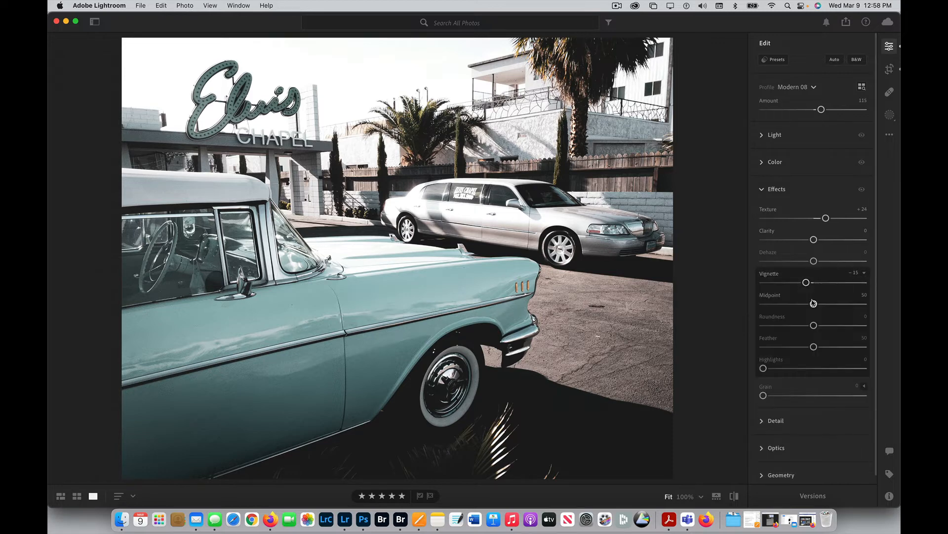
left_click_drag(815, 305, 815, 325)
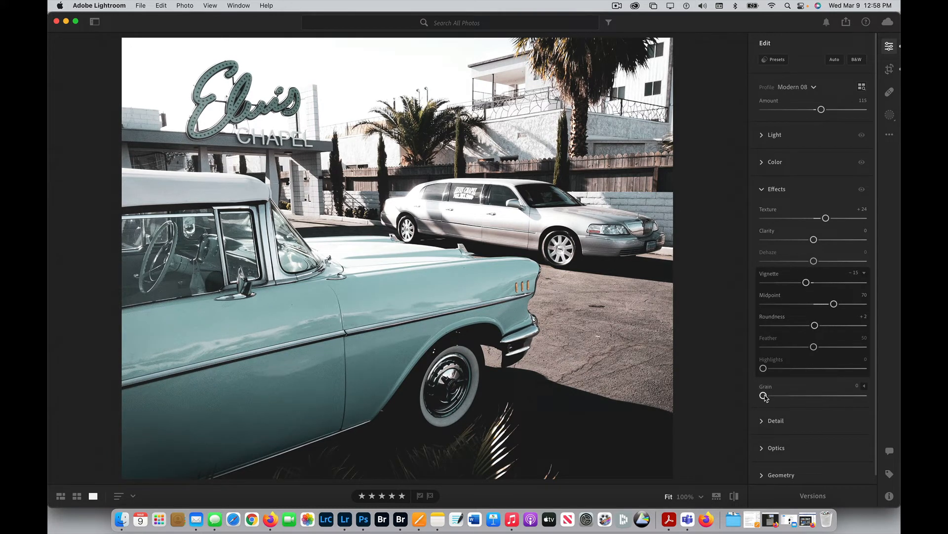
Add film grain with an amount of 25 and a Size of 49, judging it at 100% magnification.
left_click_drag(764, 395, 787, 397)
left_click(864, 385)
scroll(824, 424, "down", 3)
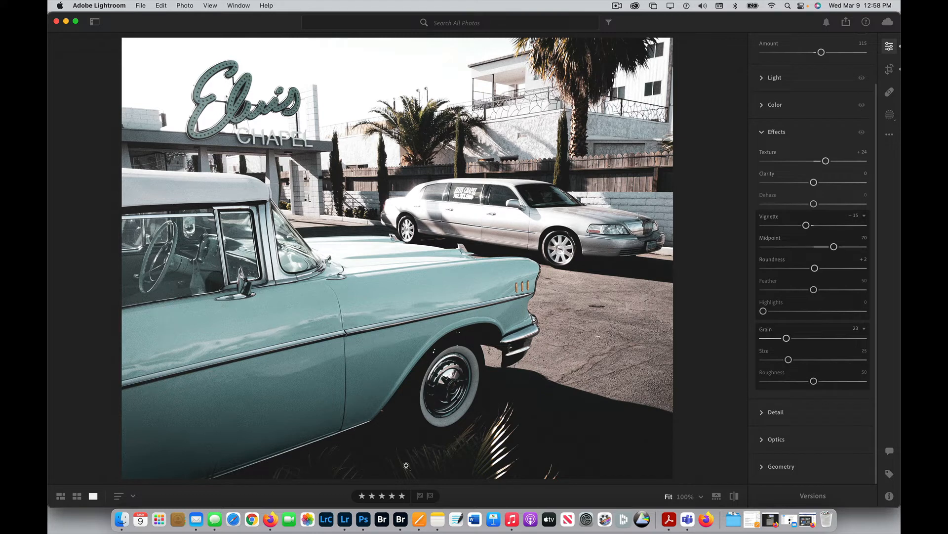
left_click(686, 496)
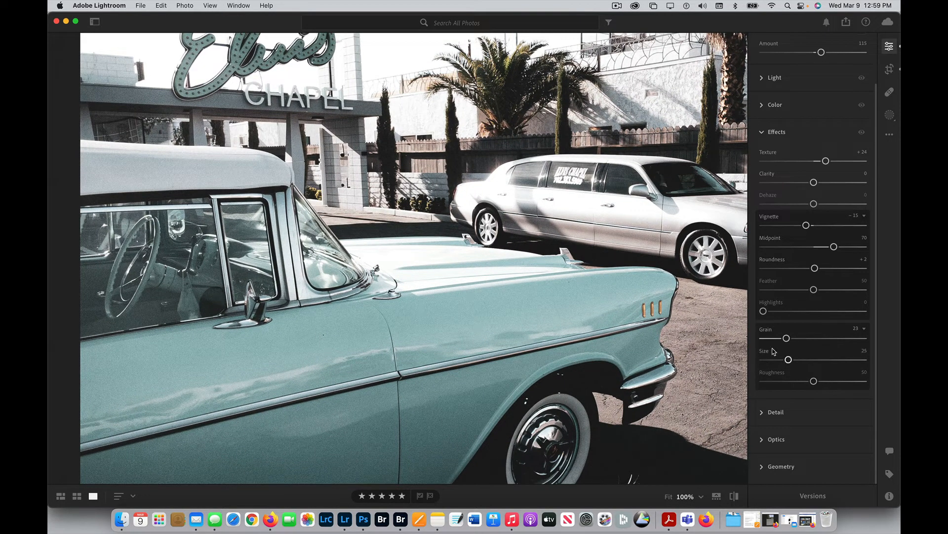
left_click_drag(786, 337, 813, 360)
left_click_drag(797, 338, 790, 340)
left_click(668, 497)
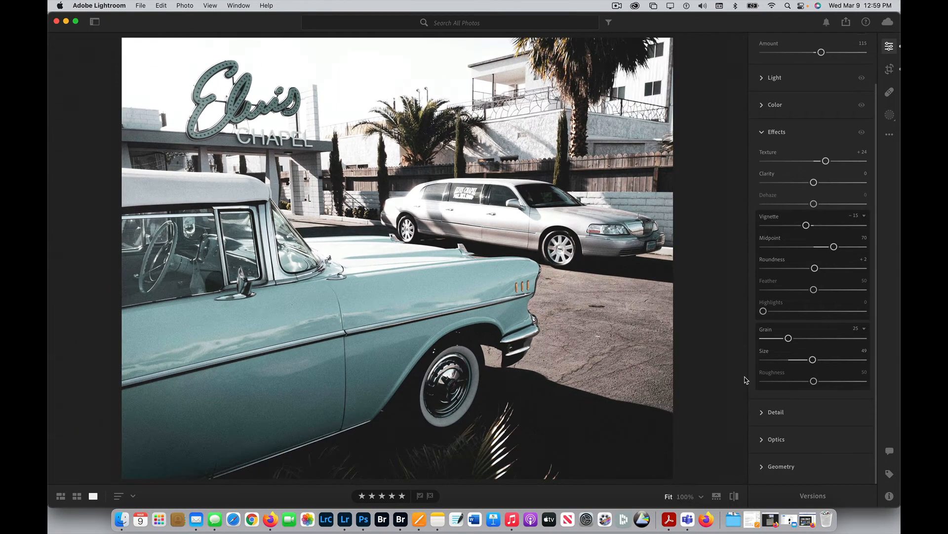
Save the current edits as a new version named "Redmattlift - basics- vignette - grain".
left_click(812, 496)
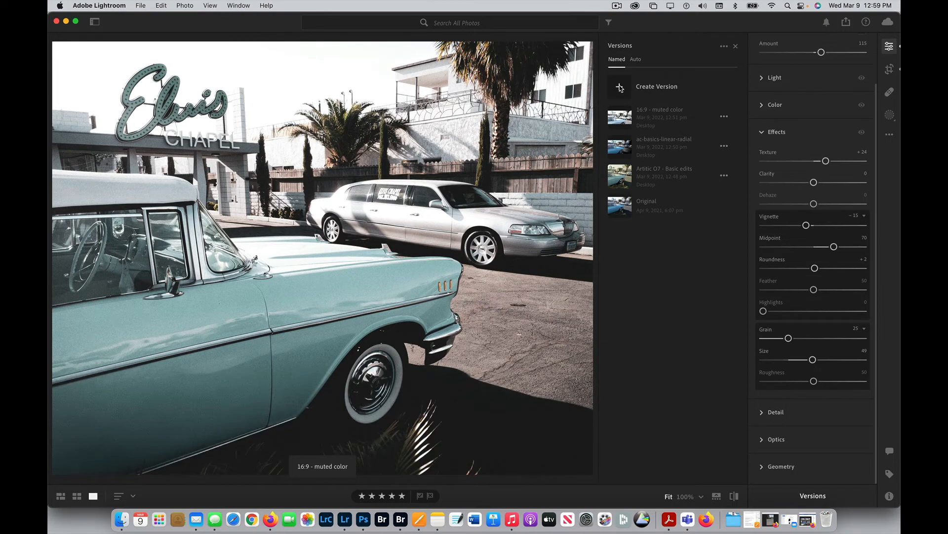
left_click(620, 87)
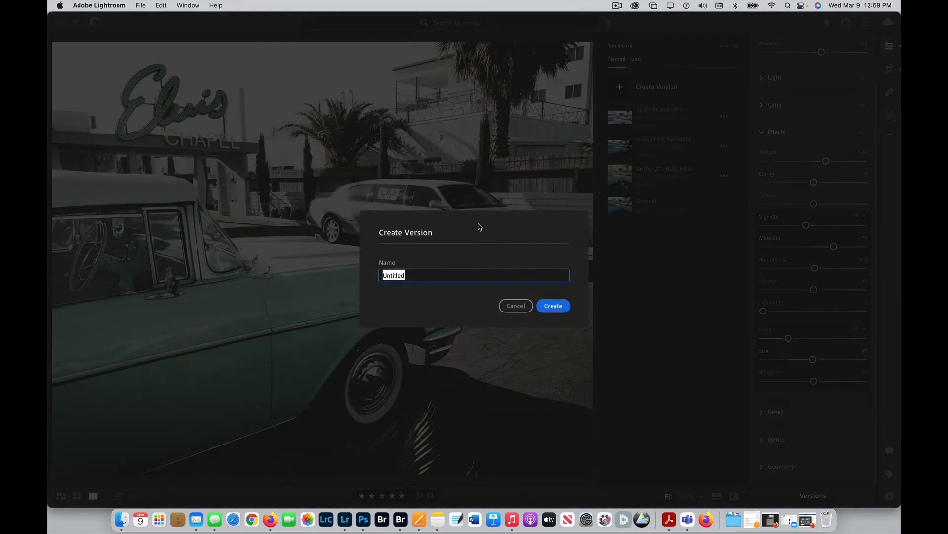
type("Redmattlift - basics- vignette grain")
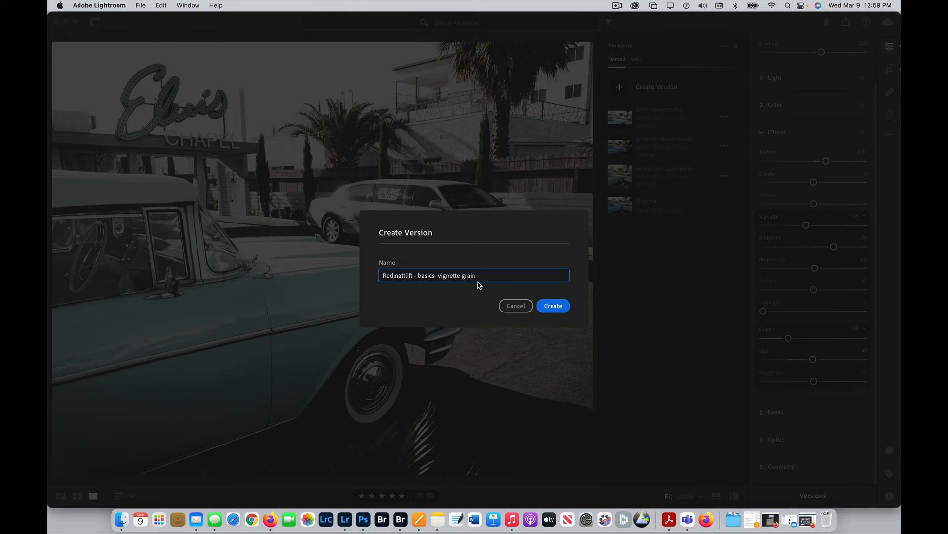
key("alt+Left")
type("-")
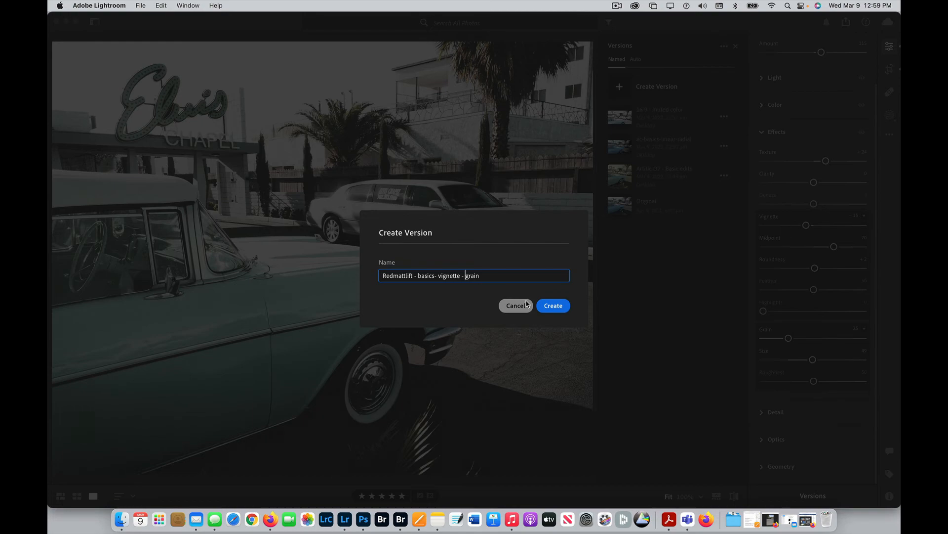
left_click(555, 305)
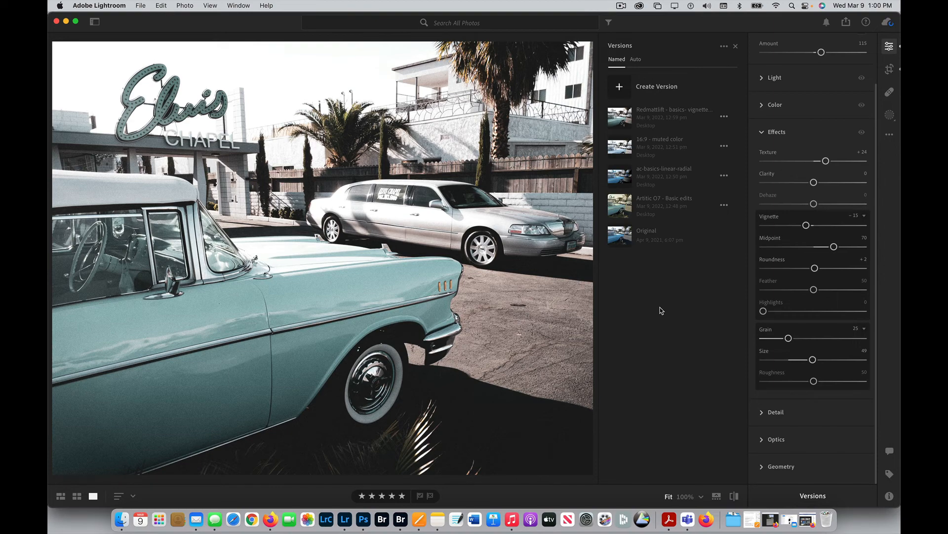
Switch to the 16:9 - muted color version and review the available export and sharing options.
left_click(659, 144)
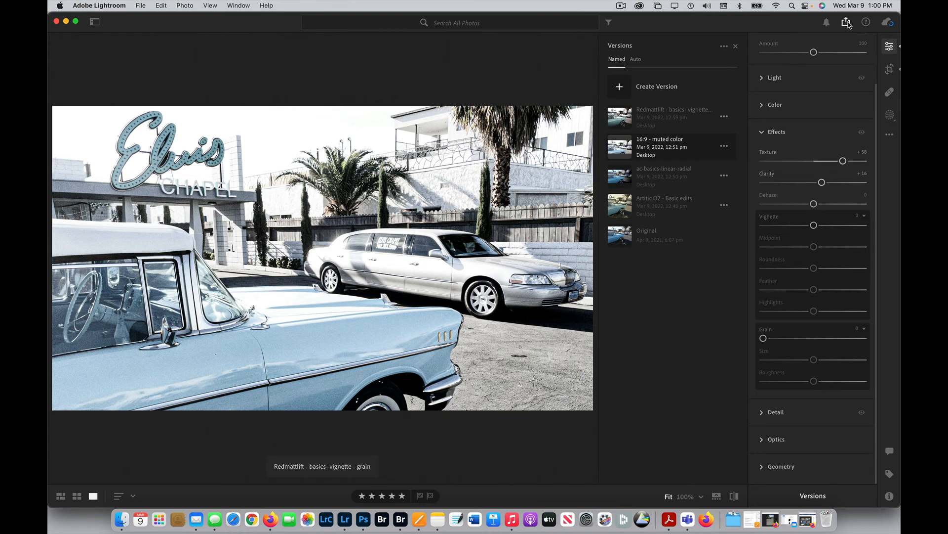
left_click(848, 24)
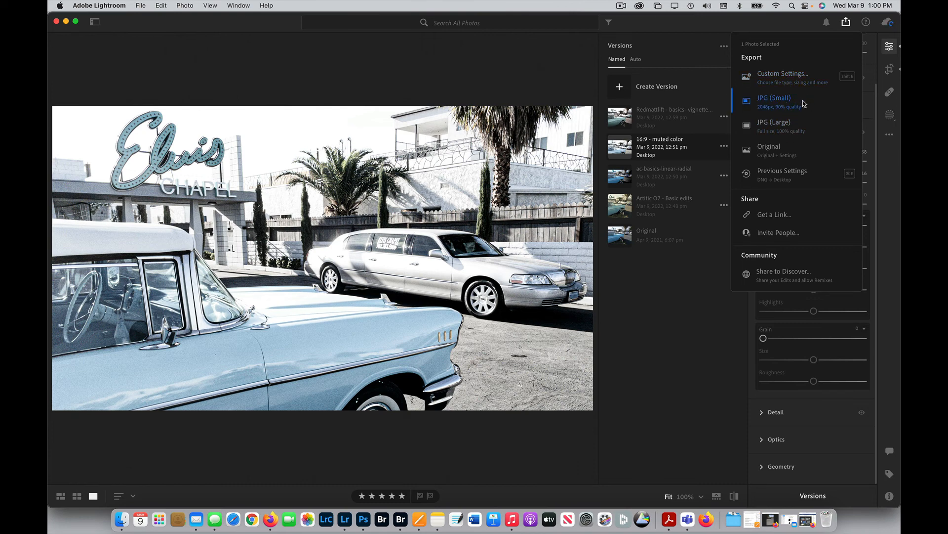
left_click(803, 361)
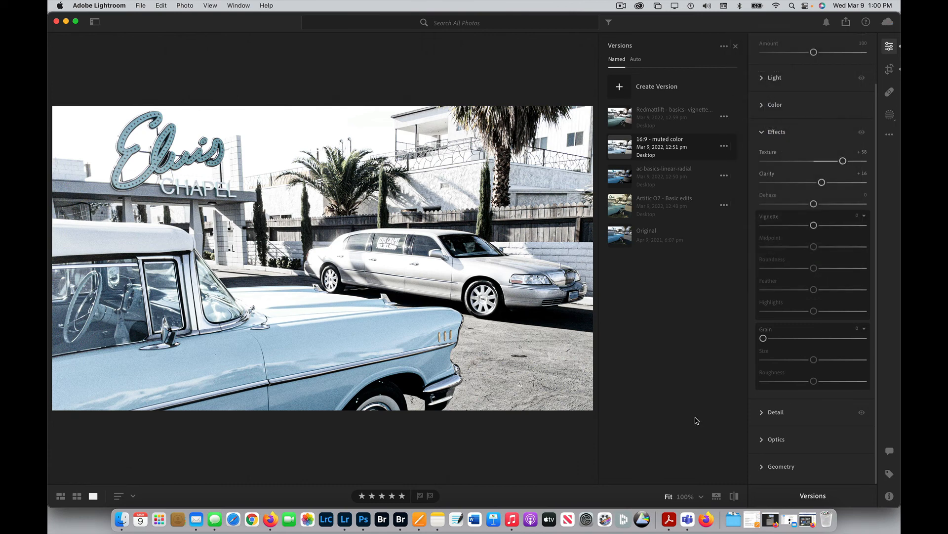